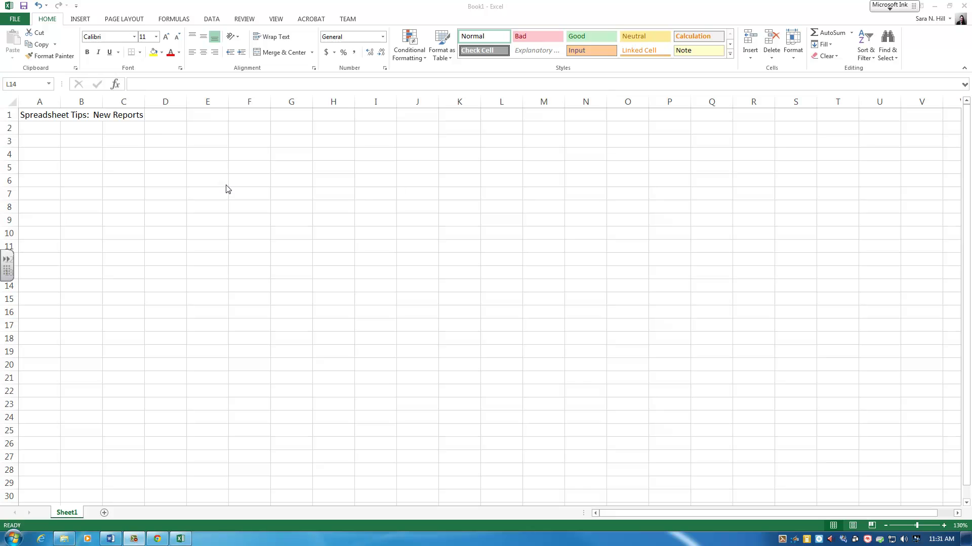
- Search the online templates for new workbooks with the keyword "reports"
click(14, 20)
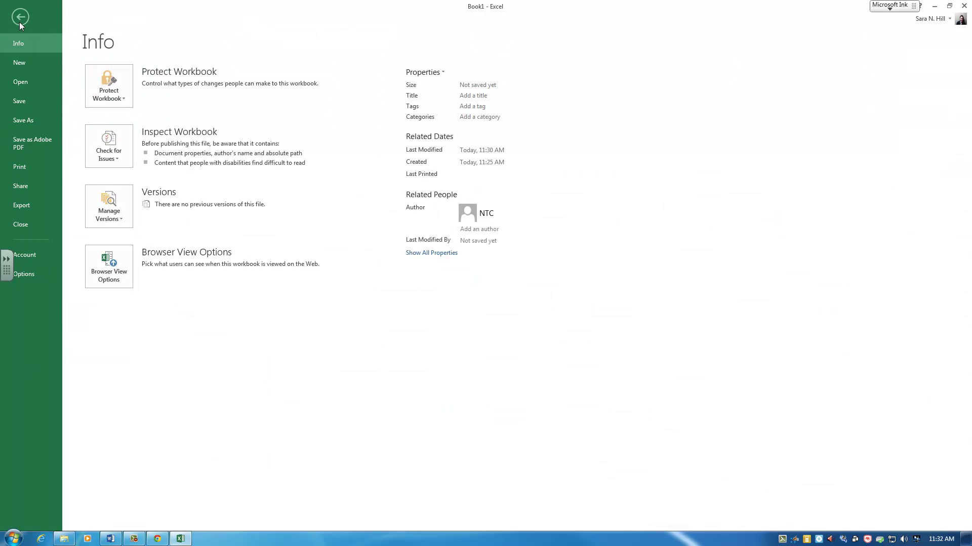
click(21, 63)
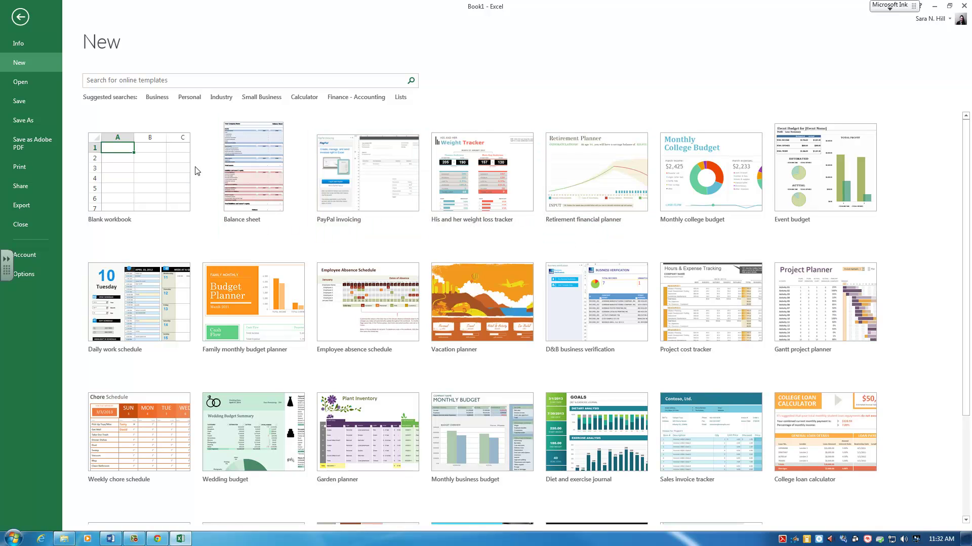
click(144, 83)
text(reports)
key(Return)
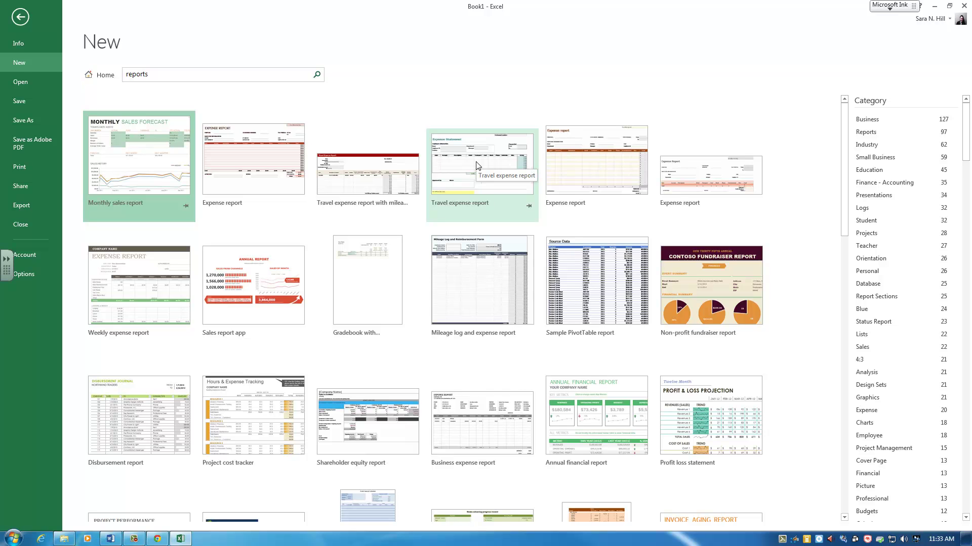
- Find the Balance sheet template among the report templates and create a new workbook from it
scroll(481, 179, down, 3)
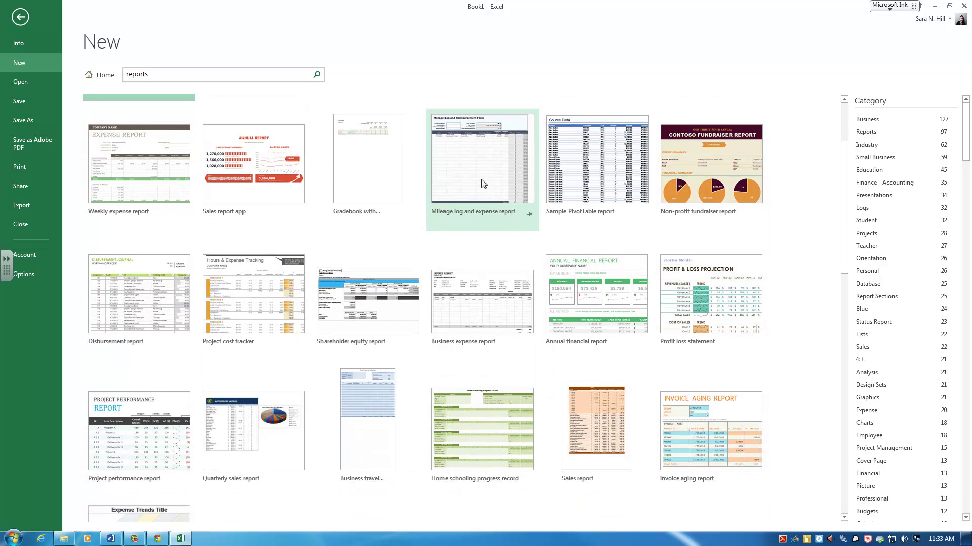
scroll(482, 183, down, 2)
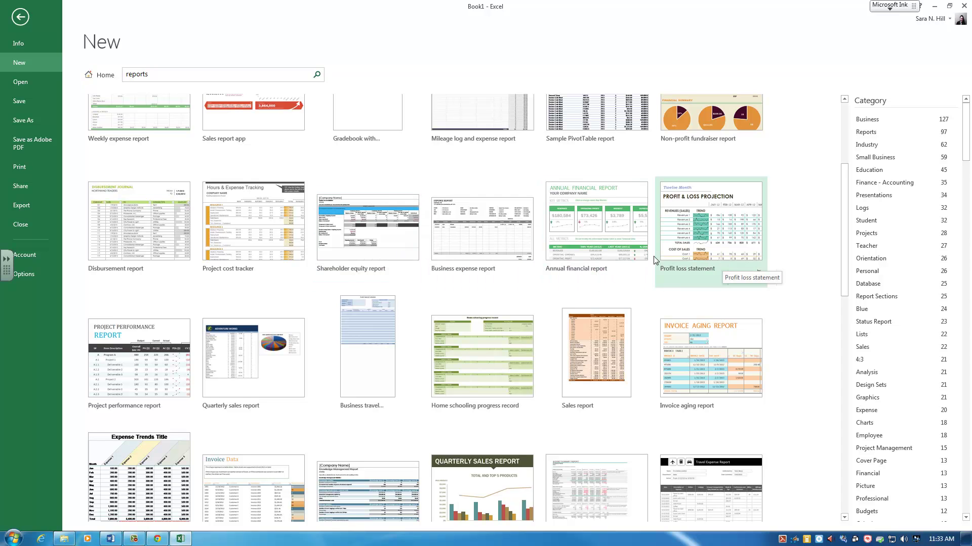
scroll(522, 261, down, 2)
scroll(522, 267, down, 4)
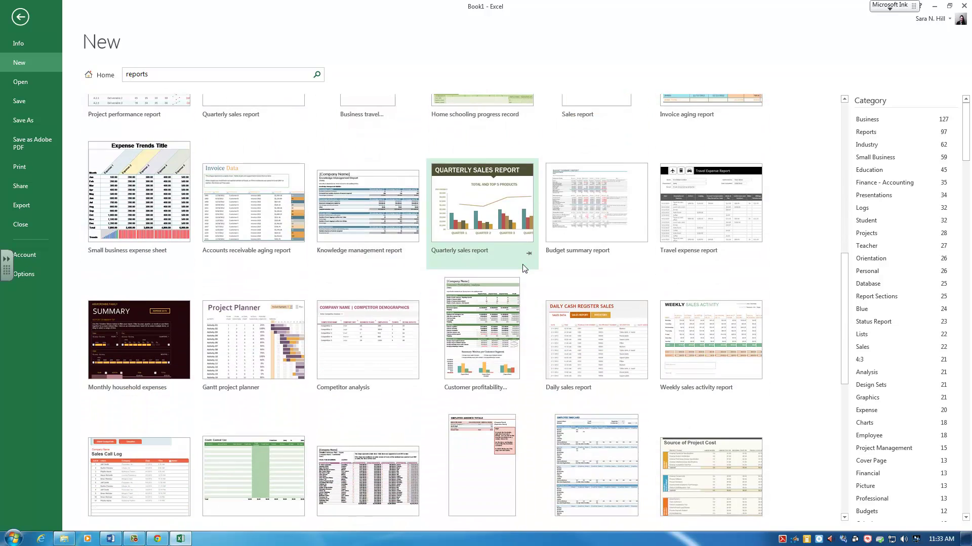
scroll(523, 269, down, 2)
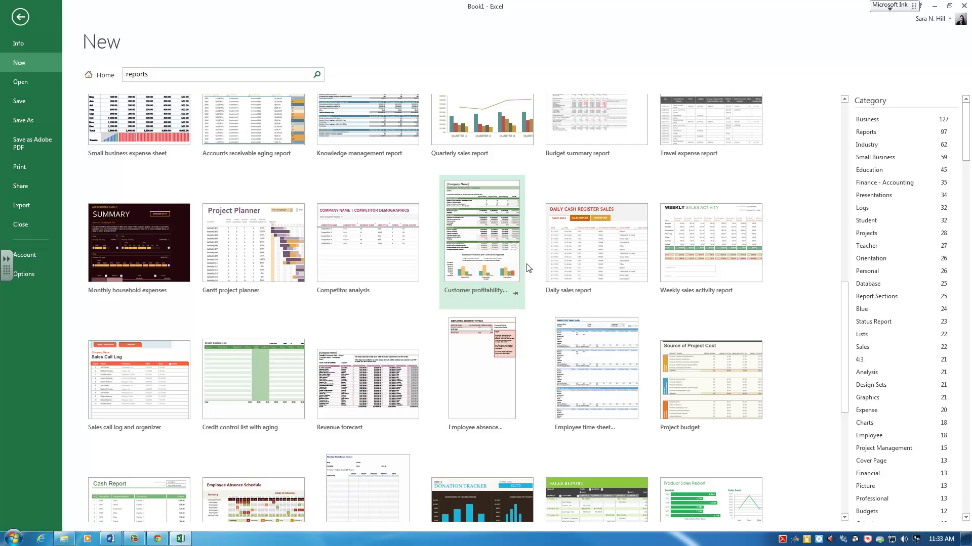
scroll(527, 267, down, 4)
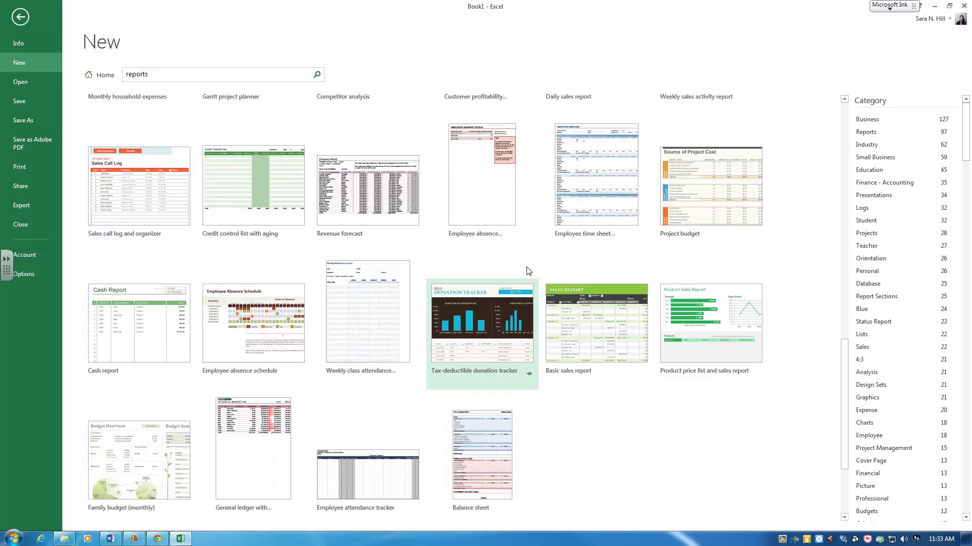
scroll(526, 271, down, 1)
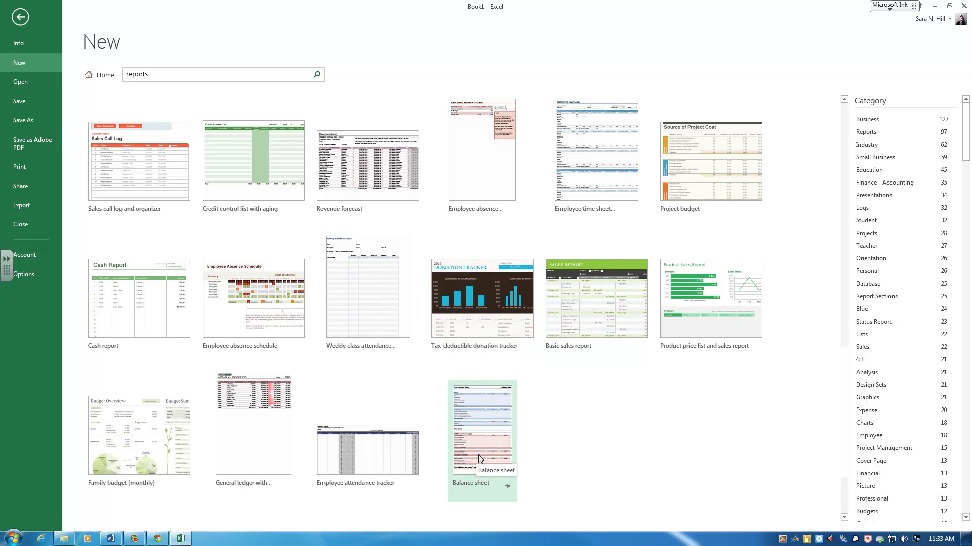
click(483, 480)
click(482, 480)
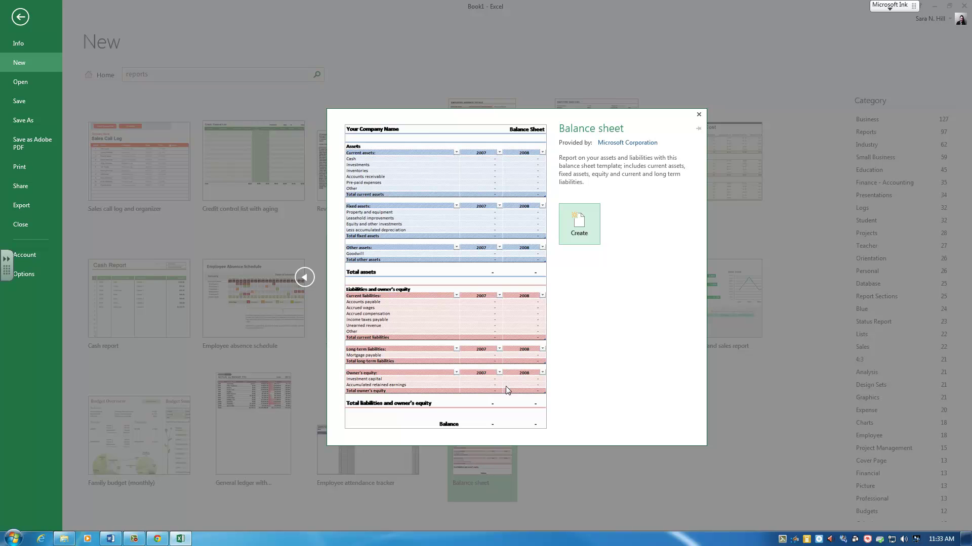
click(572, 227)
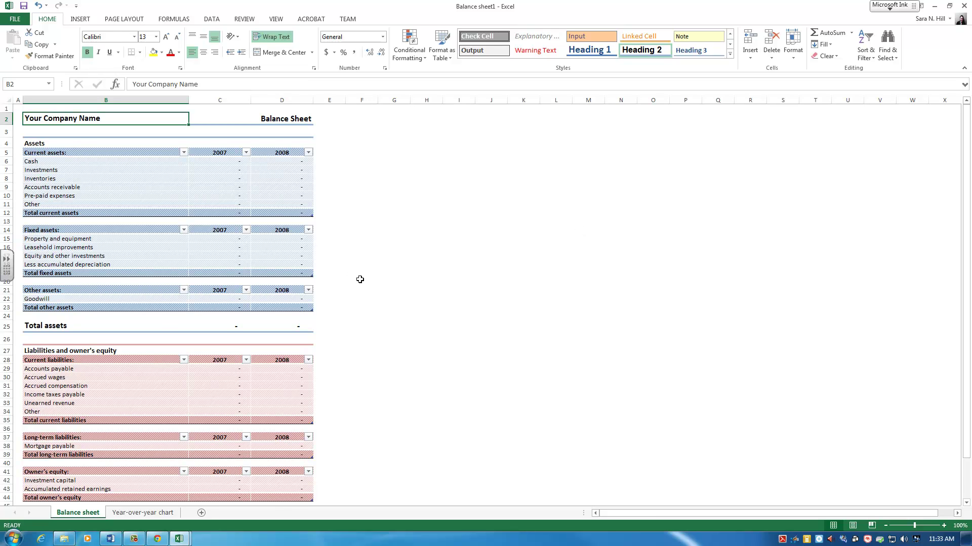
- Change the two year headings of the Current assets table to 2014 and 2013
click(246, 152)
click(246, 152)
click(222, 152)
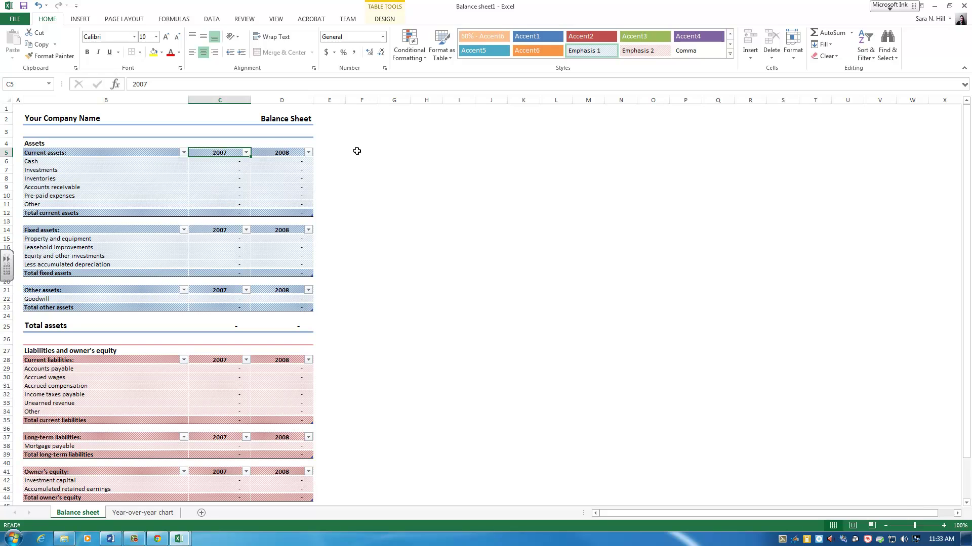
text(2014)
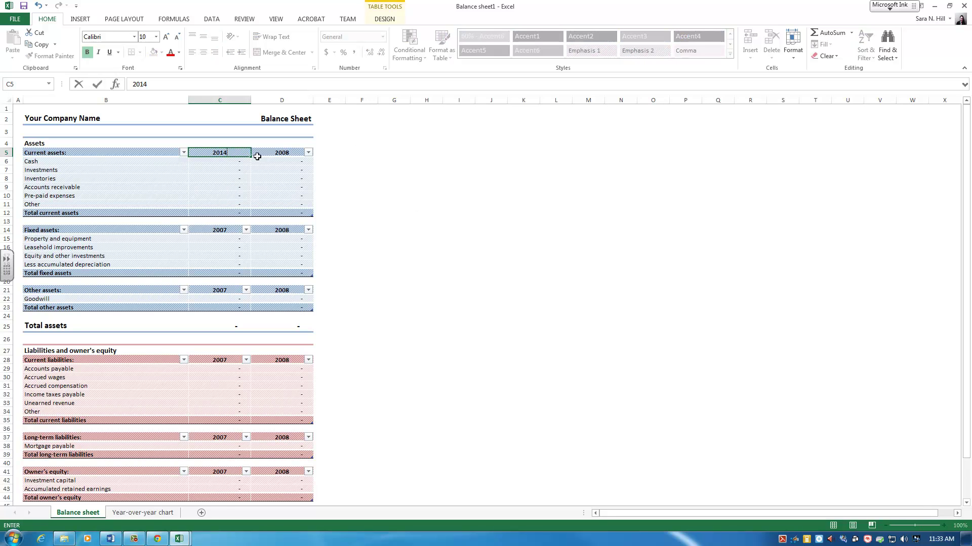
click(283, 153)
text(2013)
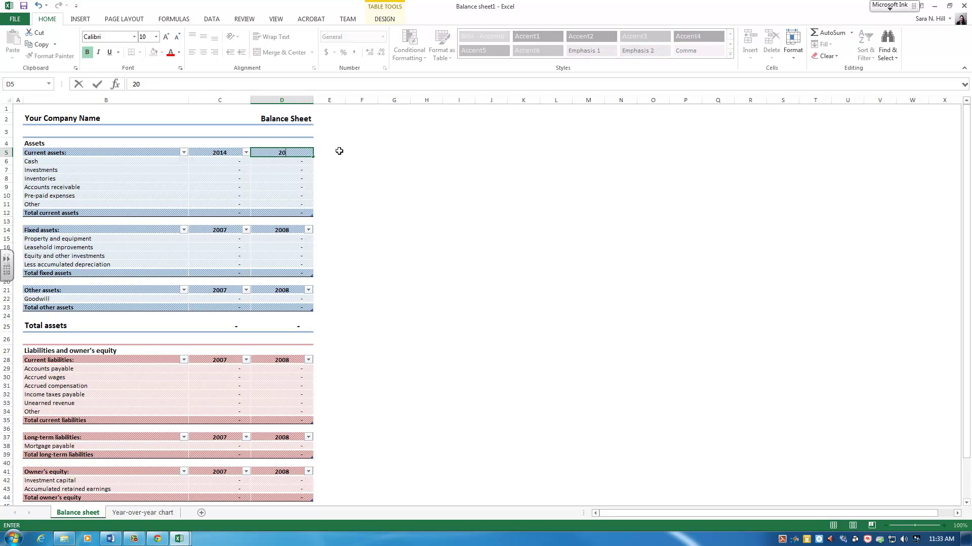
click(355, 226)
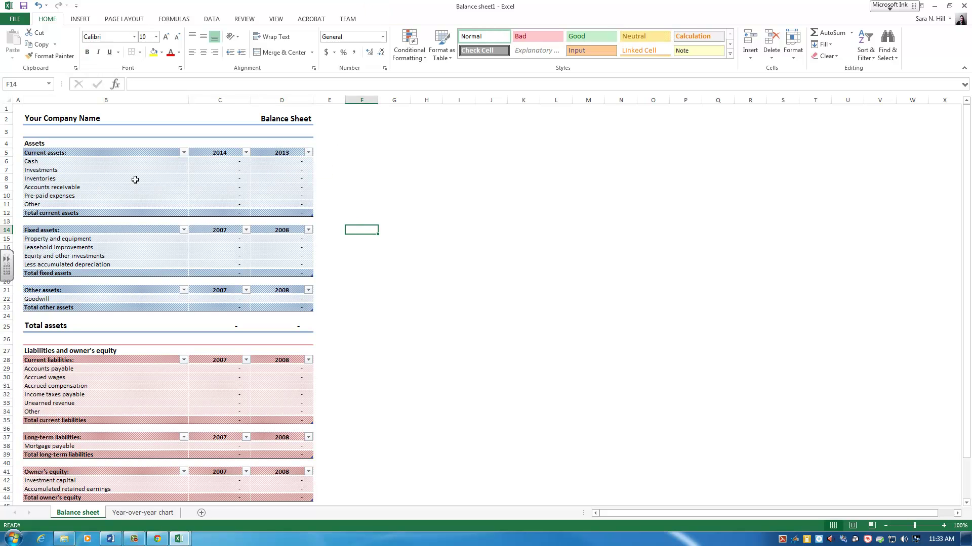
- Insert a blank row between Cash and Investments in the Current assets table
click(56, 162)
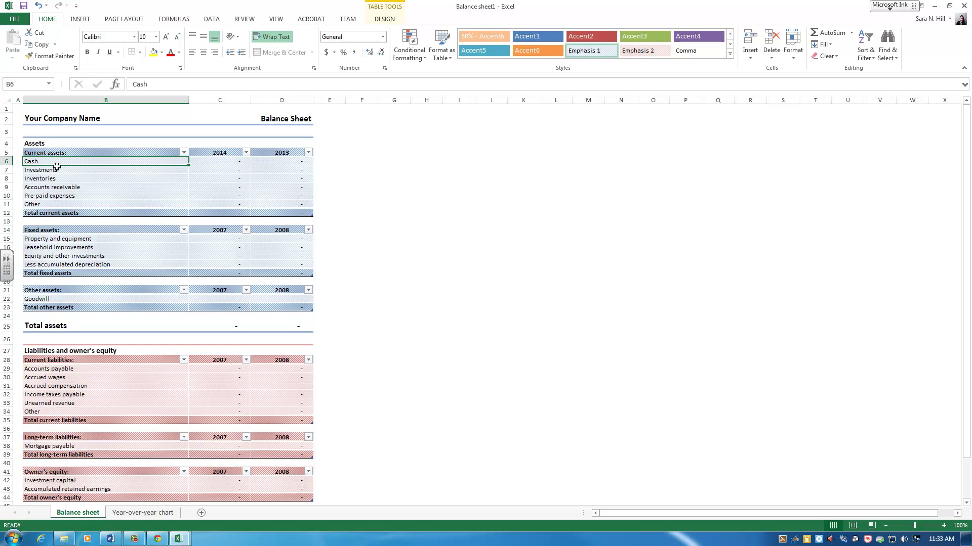
click(2, 170)
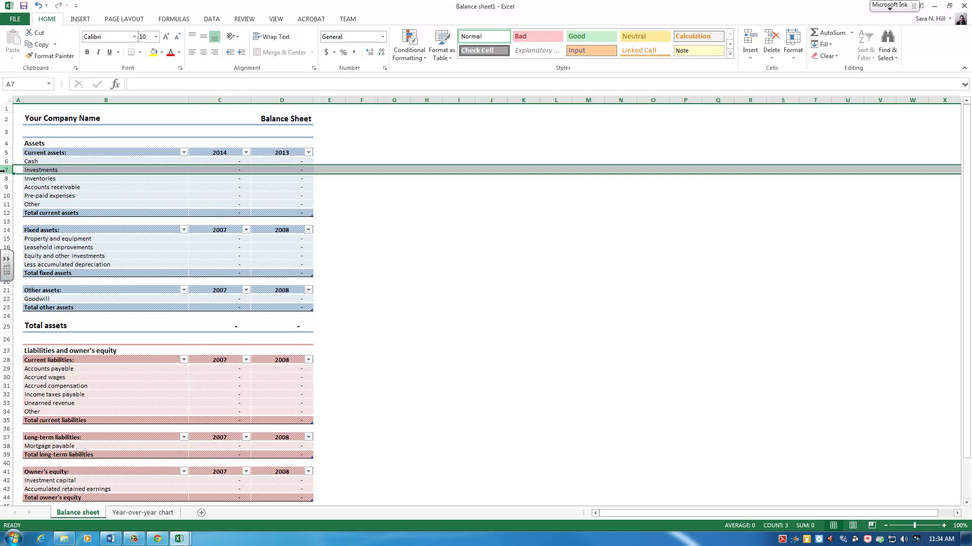
right_click(3, 171)
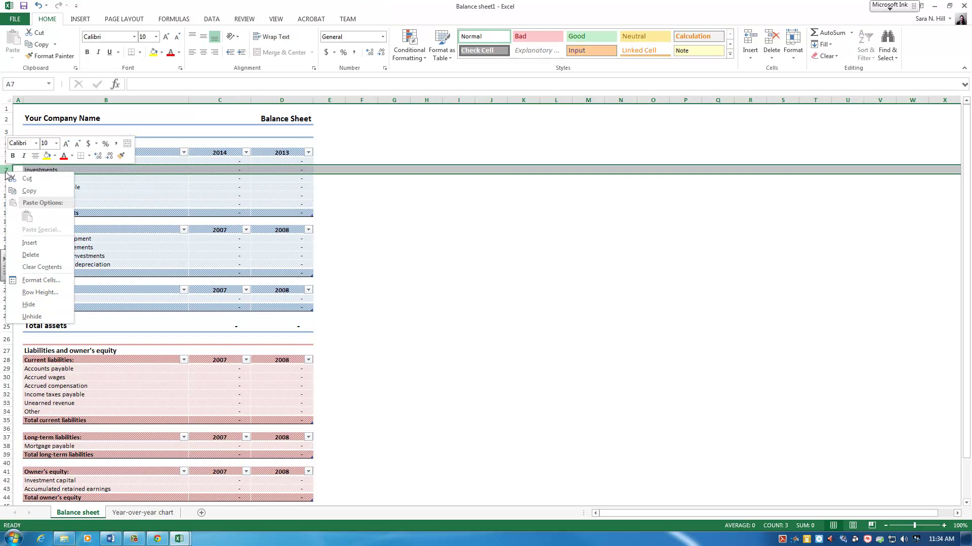
click(34, 243)
click(64, 170)
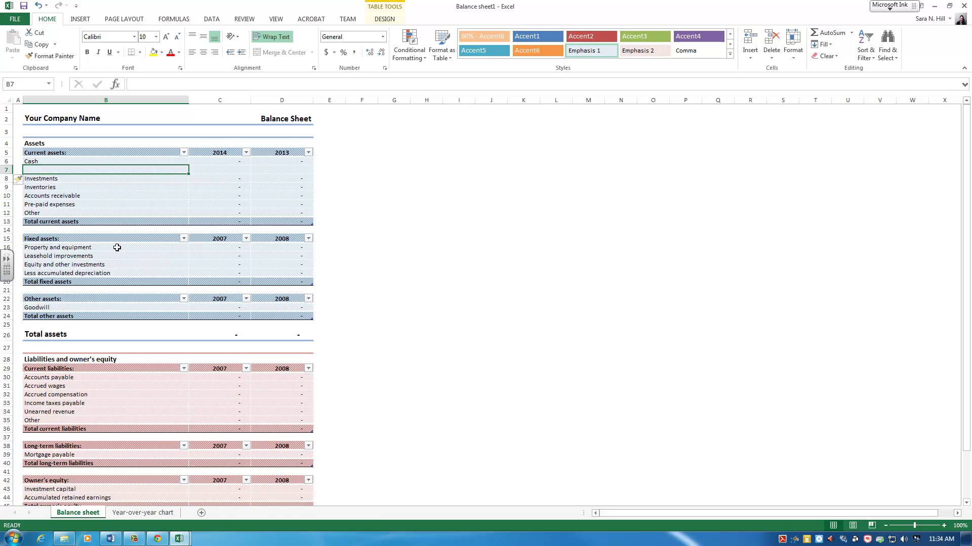
- Delete the Accounts receivable row from the Current assets table
click(3, 196)
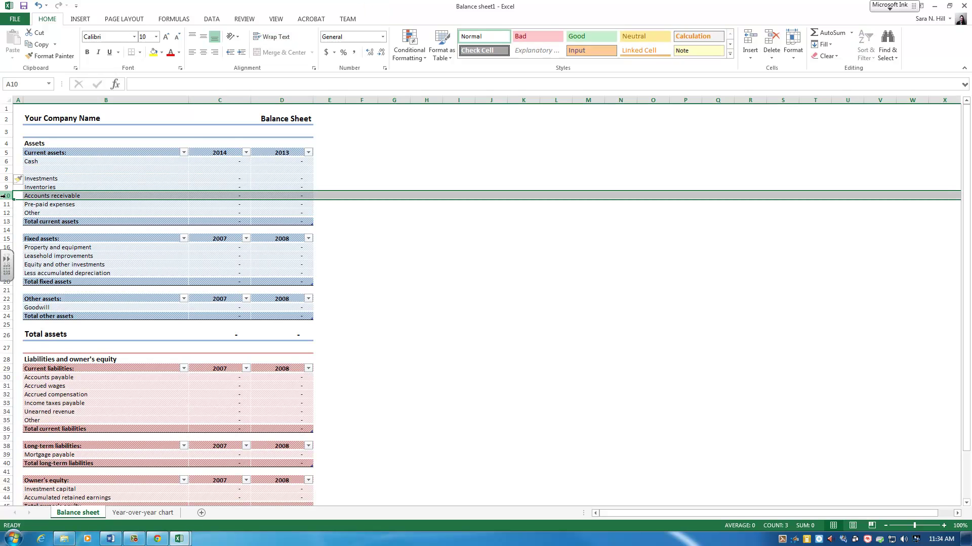
right_click(3, 196)
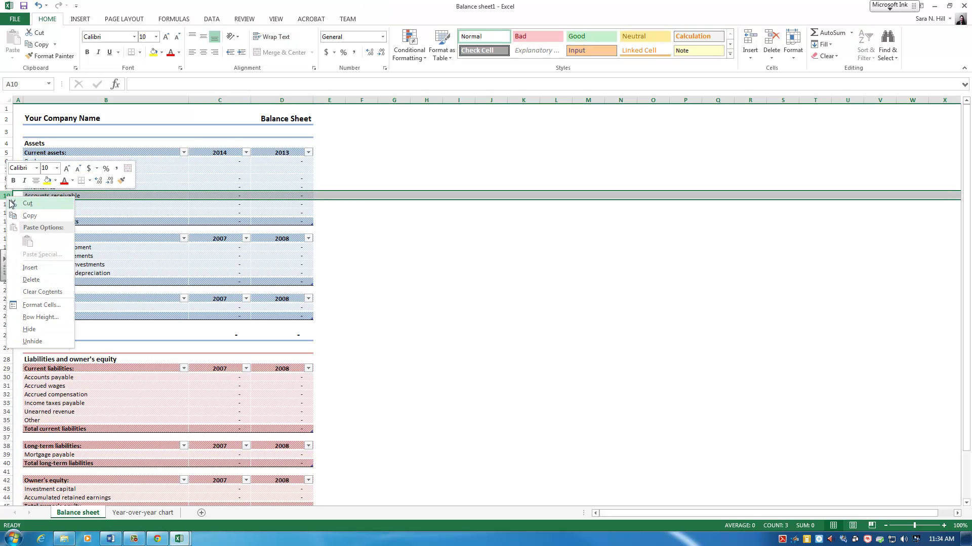
click(36, 279)
click(225, 176)
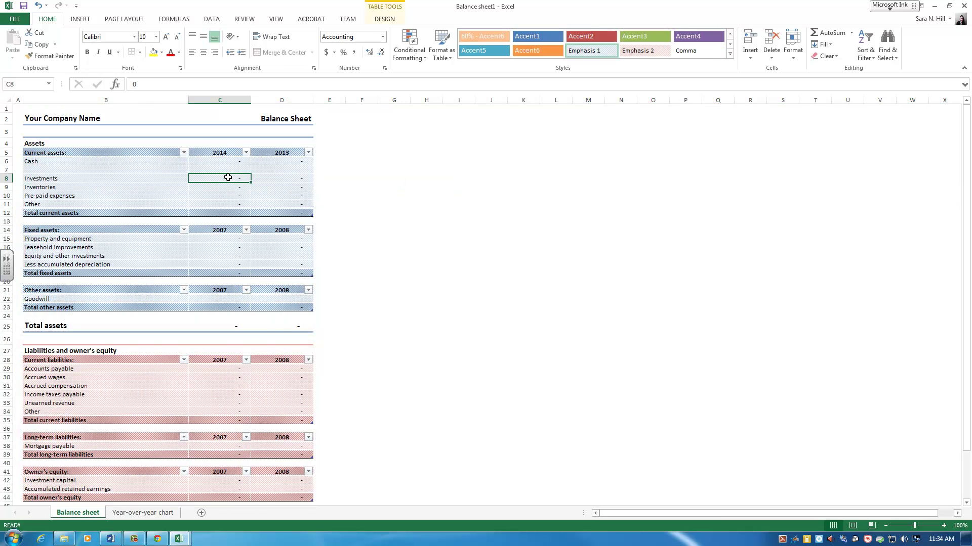
- Inspect the 2014 total current assets formula, the remaining balance sheet sections and the Inventories cells
click(215, 213)
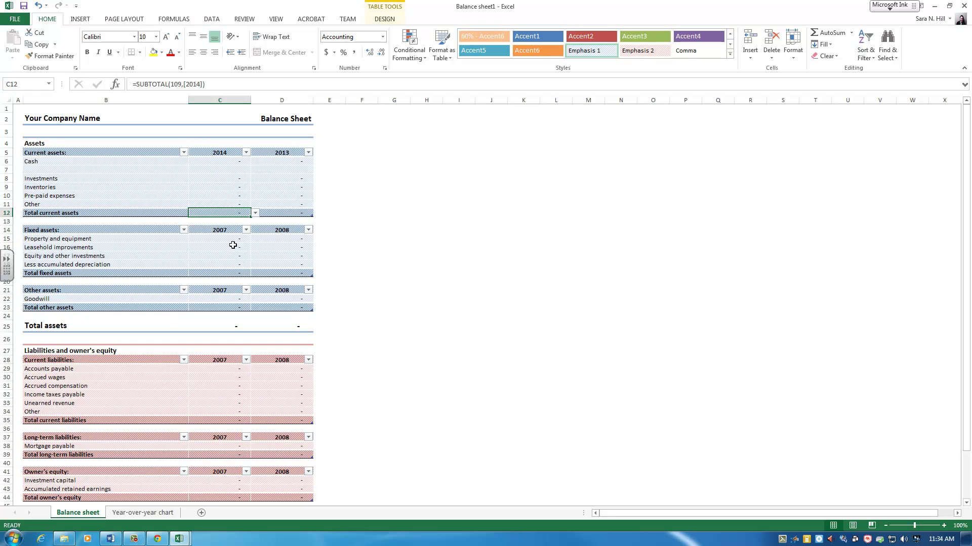
click(374, 264)
scroll(382, 299, down, 2)
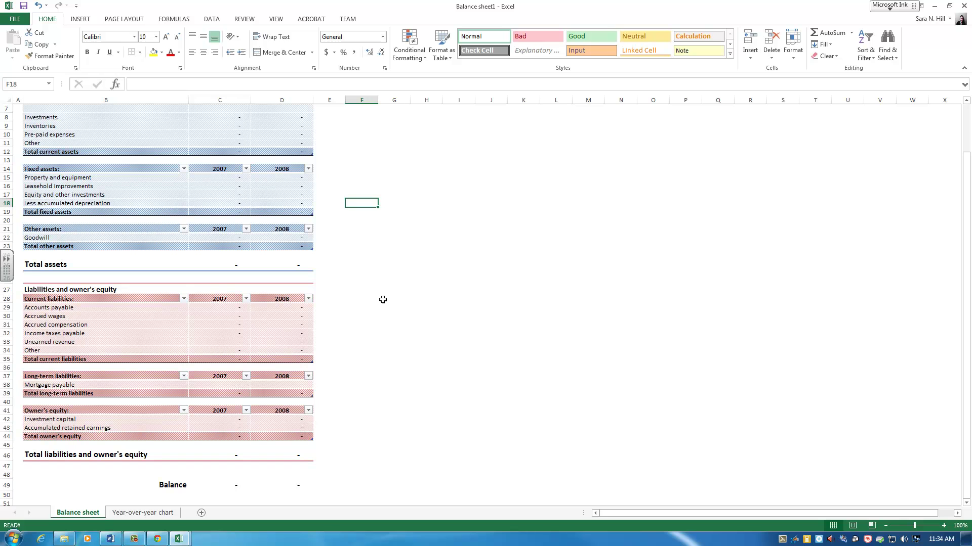
scroll(384, 300, down, 1)
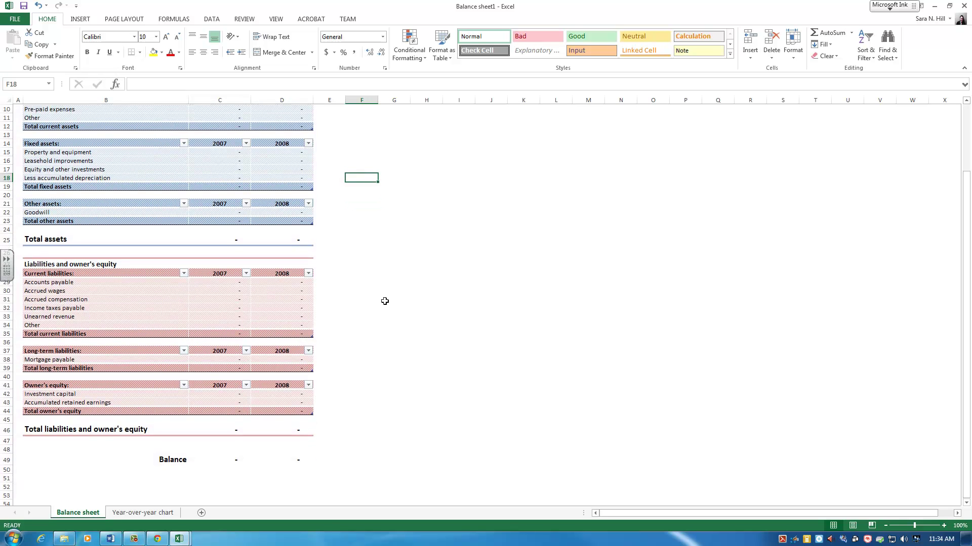
scroll(385, 301, up, 3)
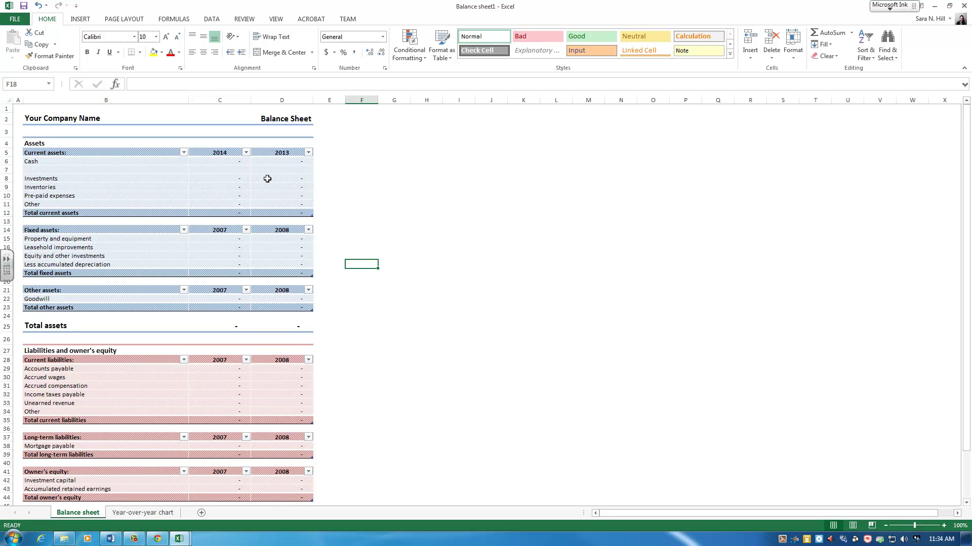
click(256, 188)
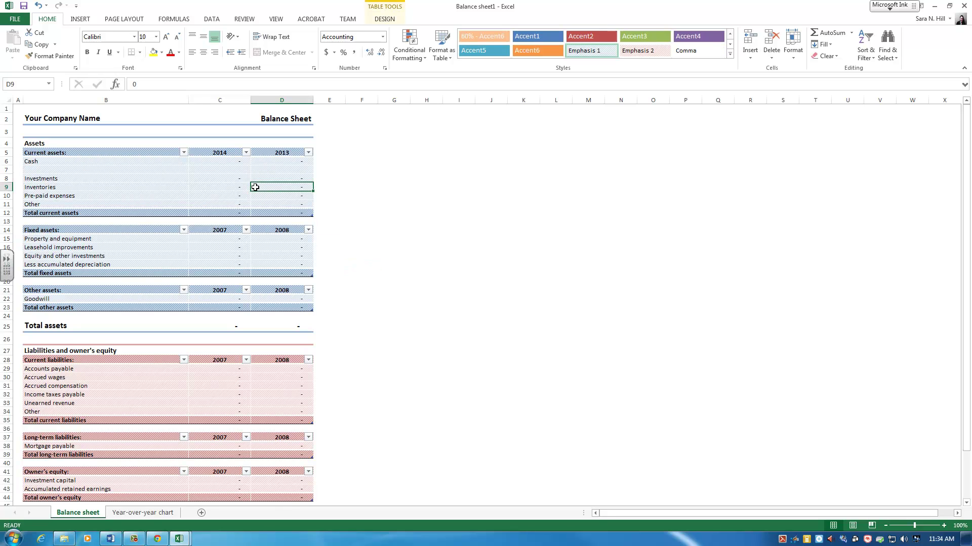
click(224, 188)
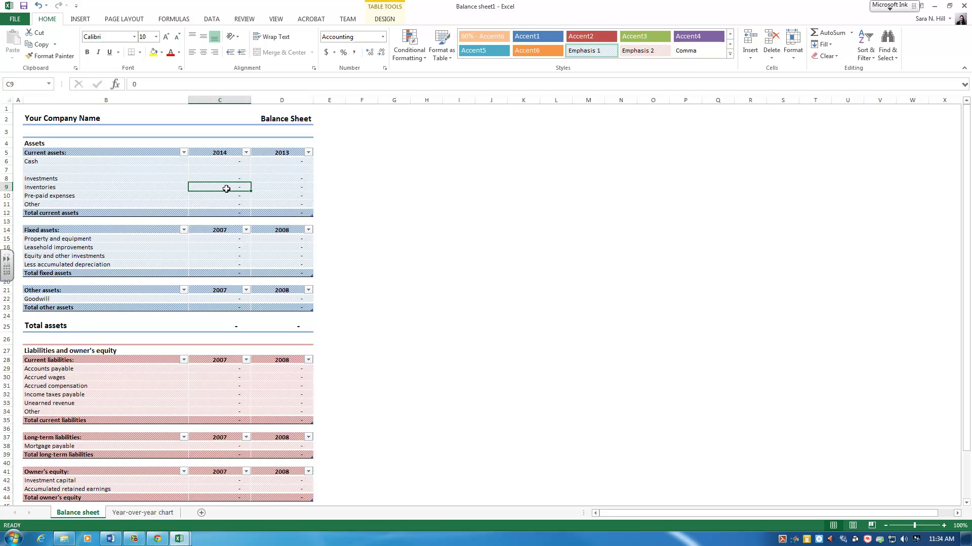